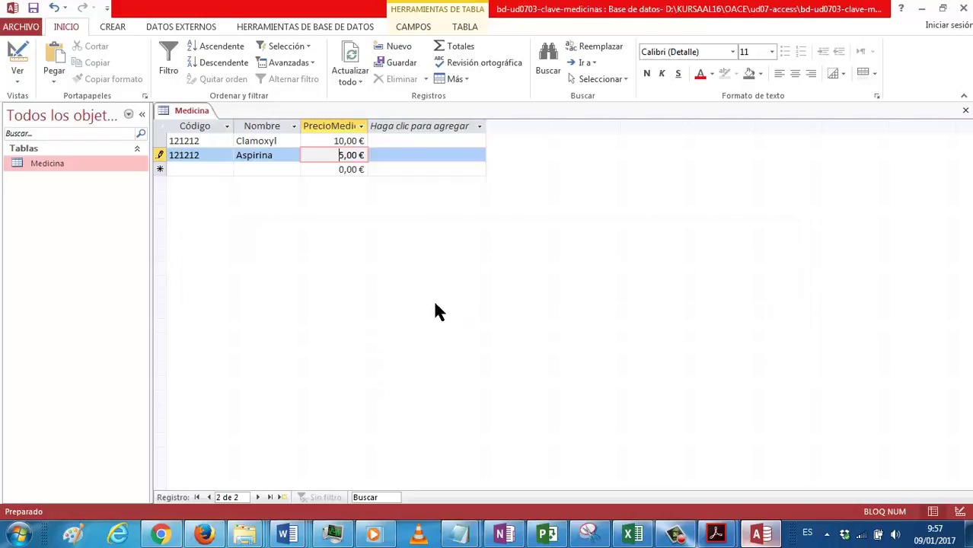
- Change the Código of the Aspirina record in the Medicina table to 525252 and save the record
{"action": "left_click", "coordinate": [206, 157]}
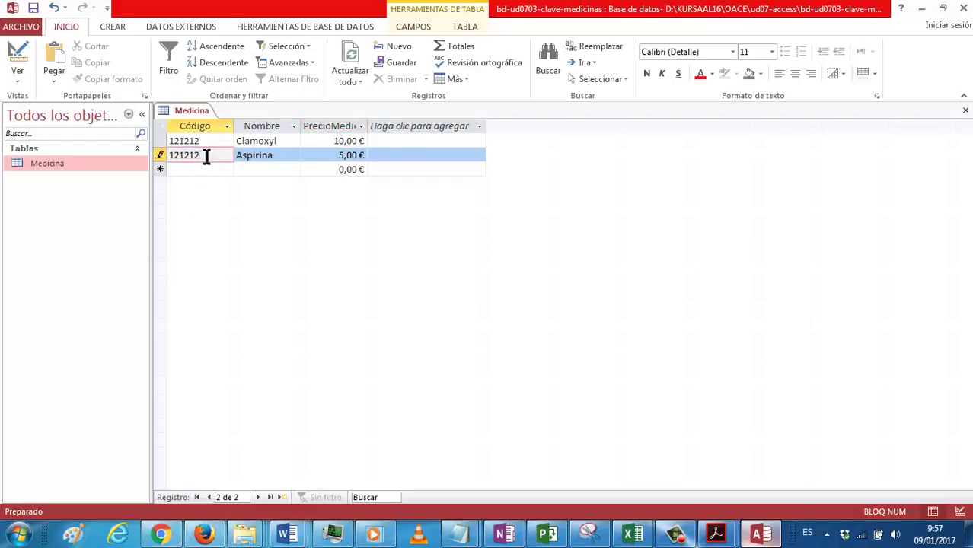
{"action": "key", "text": "BackSpace"}
{"action": "key", "text": "BackSpace"}
{"action": "key", "text": "BackSpace"}
{"action": "key", "text": "BackSpace"}
{"action": "key", "text": "BackSpace"}
{"action": "key", "text": "BackSpace"}
{"action": "type", "text": "525252"}
{"action": "key", "text": "Tab"}
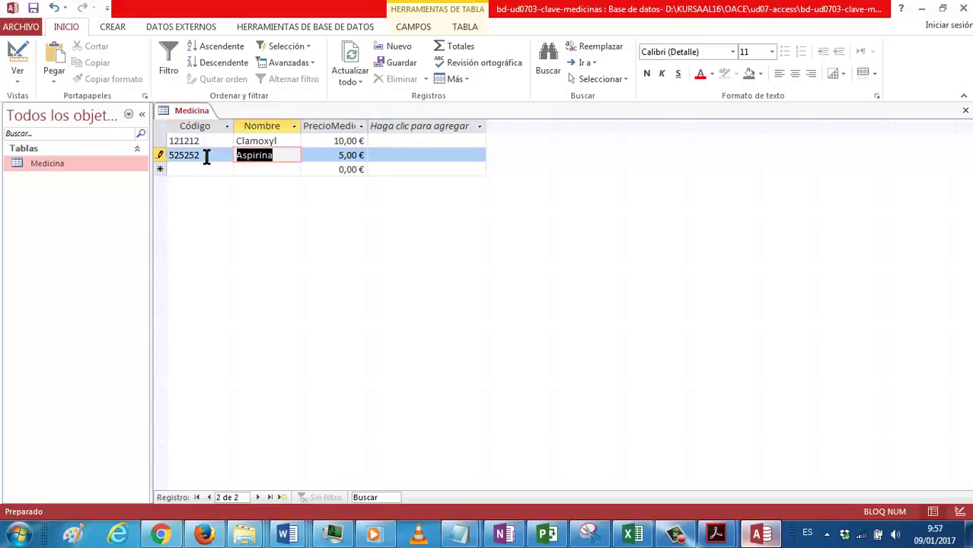
{"action": "key", "text": "Tab"}
{"action": "key", "text": "Tab"}
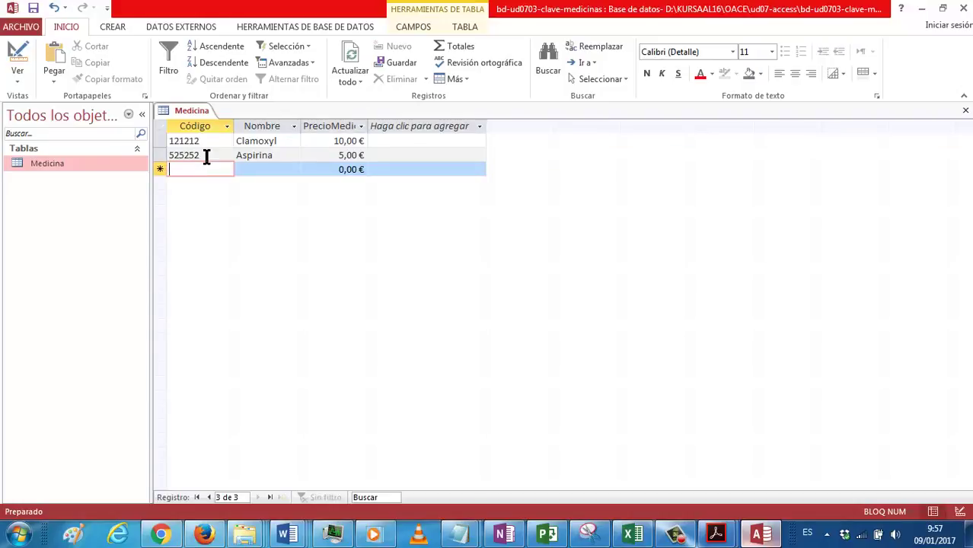
- Switch to Firefox, search for "edmodo" and open the Edmodo home page
{"action": "left_click", "coordinate": [206, 535]}
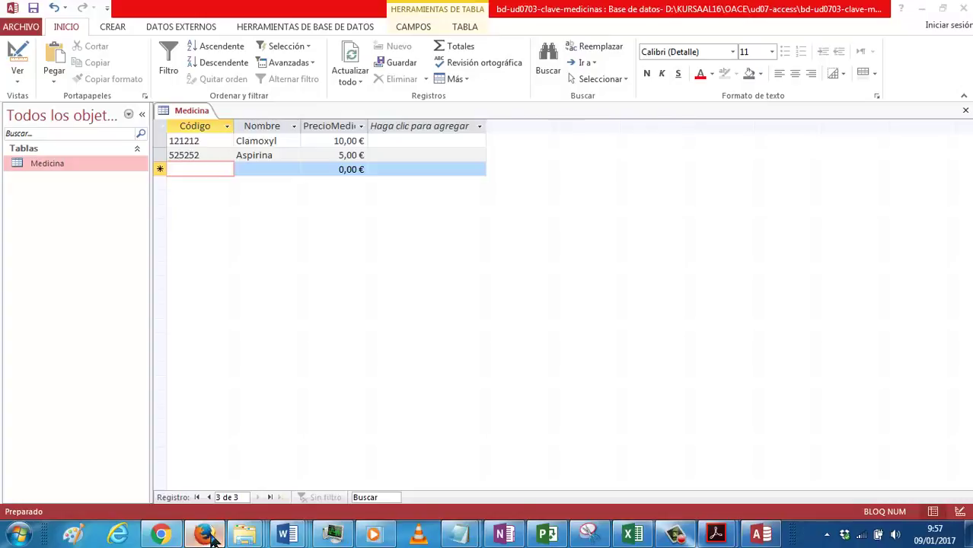
{"action": "left_click", "coordinate": [470, 12]}
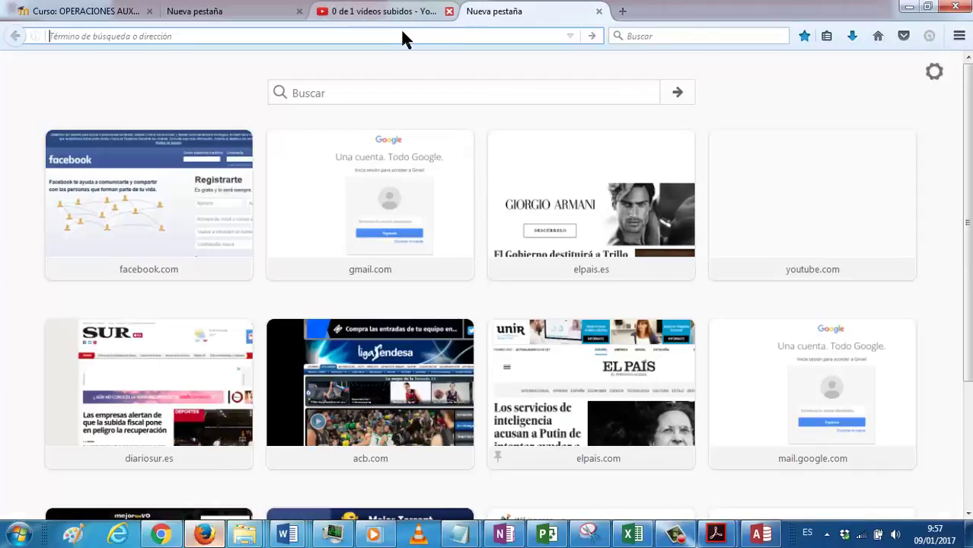
{"action": "type", "text": "edmodo"}
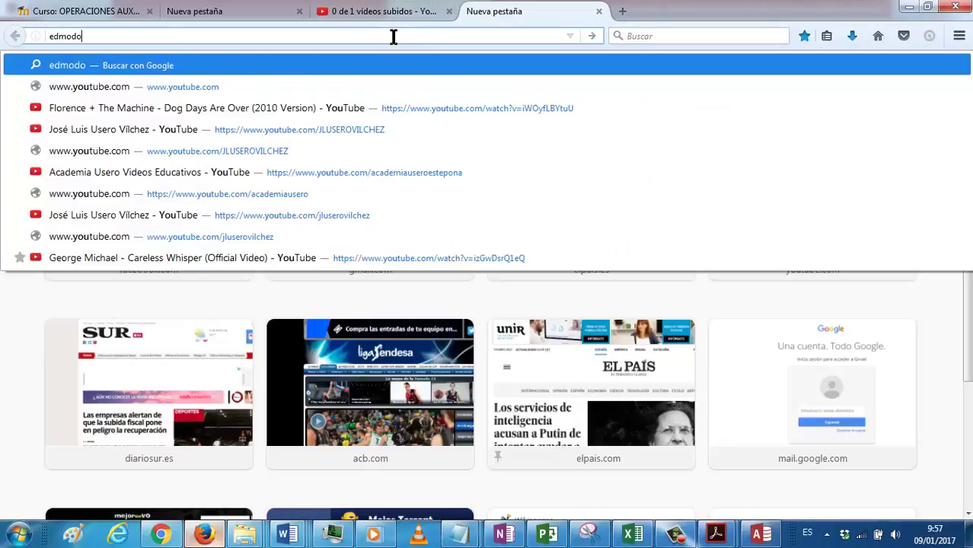
{"action": "double_click", "coordinate": [392, 36]}
{"action": "key", "text": "Return"}
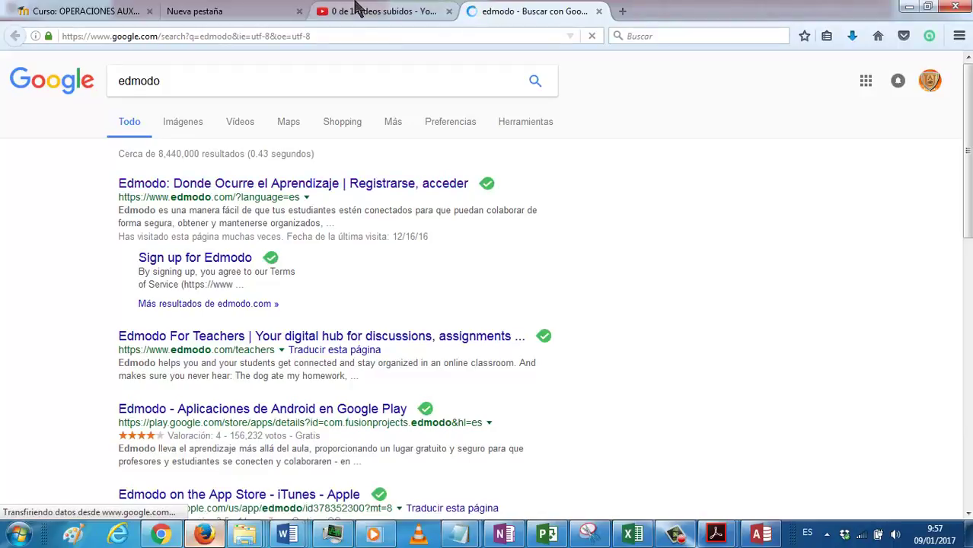
{"action": "left_click", "coordinate": [457, 12]}
{"action": "left_click", "coordinate": [506, 13]}
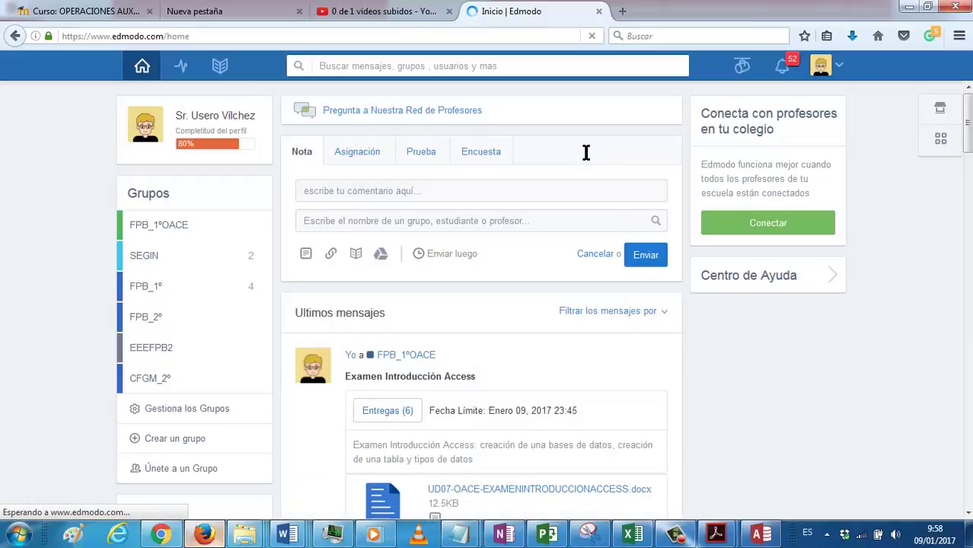
- Start a new Edmodo assignment (Asignación) titled "BD Artículo"
{"action": "left_click", "coordinate": [405, 196]}
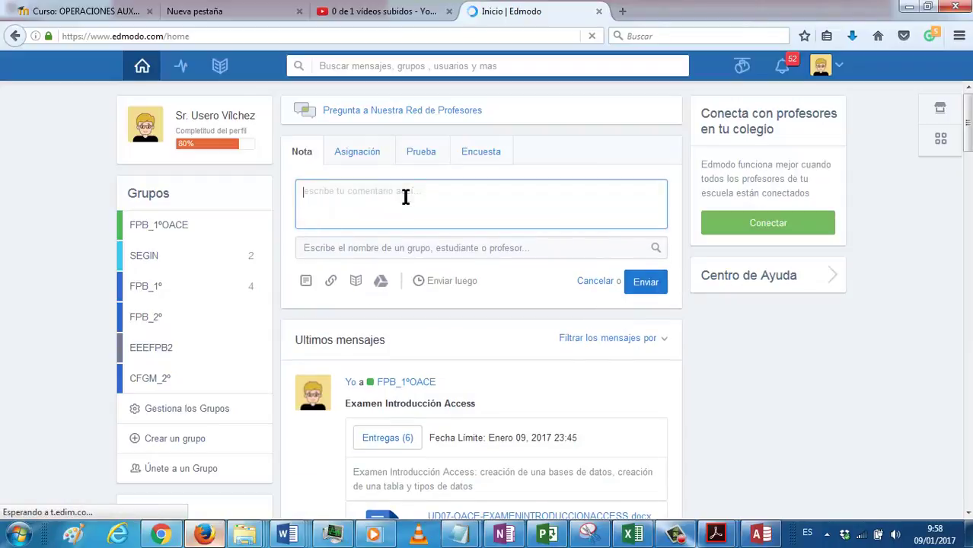
{"action": "left_click", "coordinate": [370, 160]}
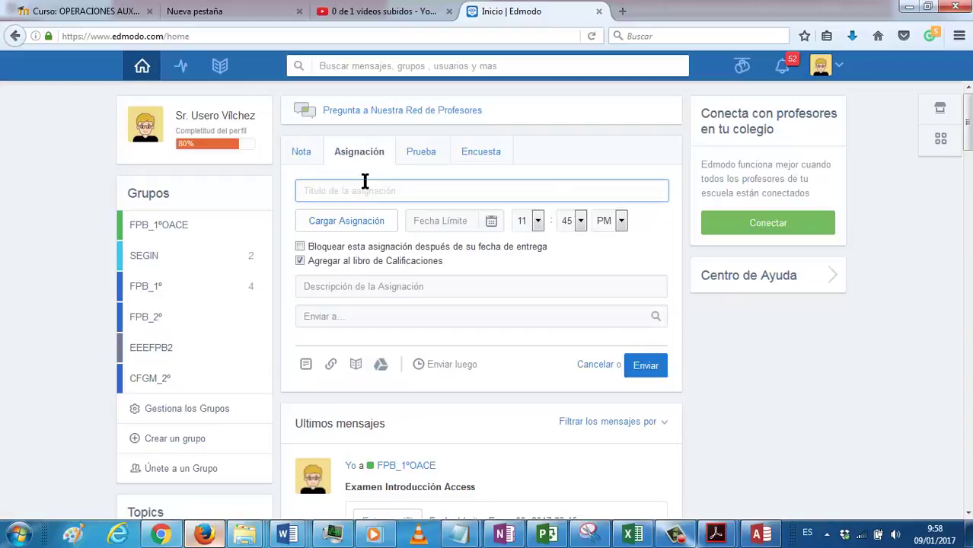
{"action": "left_click", "coordinate": [365, 181]}
{"action": "type", "text": "BD a"}
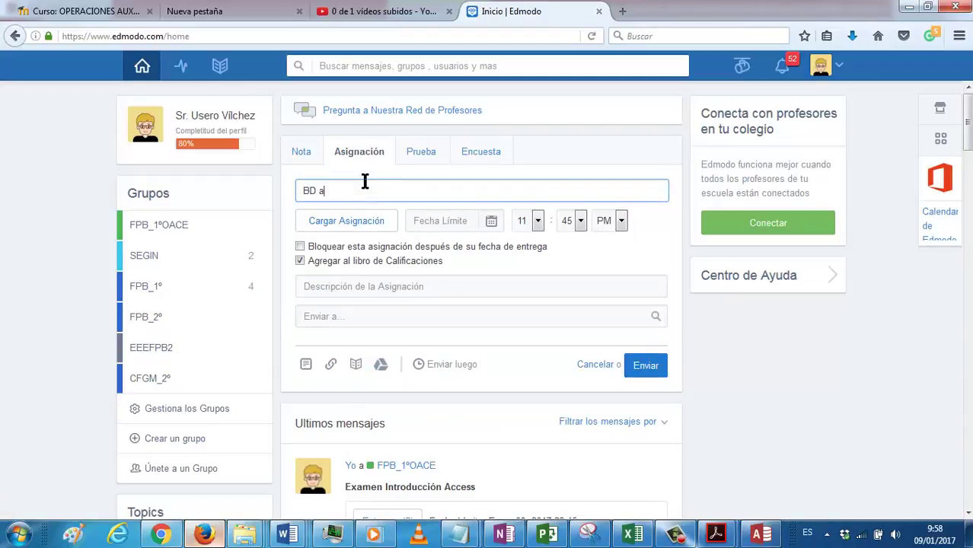
{"action": "key", "text": "BackSpace"}
{"action": "type", "text": "Artículo"}
- Copy the assignment title into the description and add a line below with the first student's name and the topic "Medicinas"
{"action": "key", "text": "ctrl+a"}
{"action": "key", "text": "ctrl+c"}
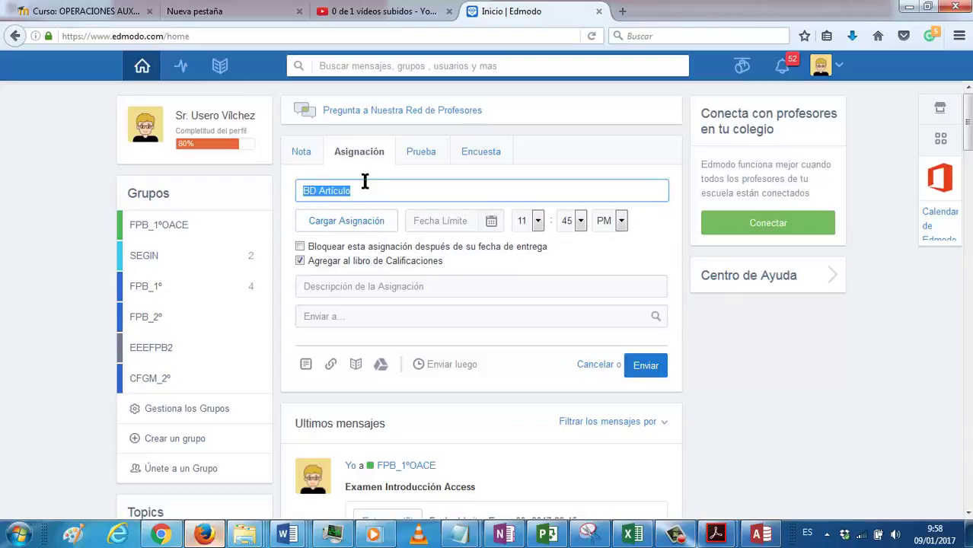
{"action": "left_click", "coordinate": [354, 288]}
{"action": "key", "text": "ctrl+v"}
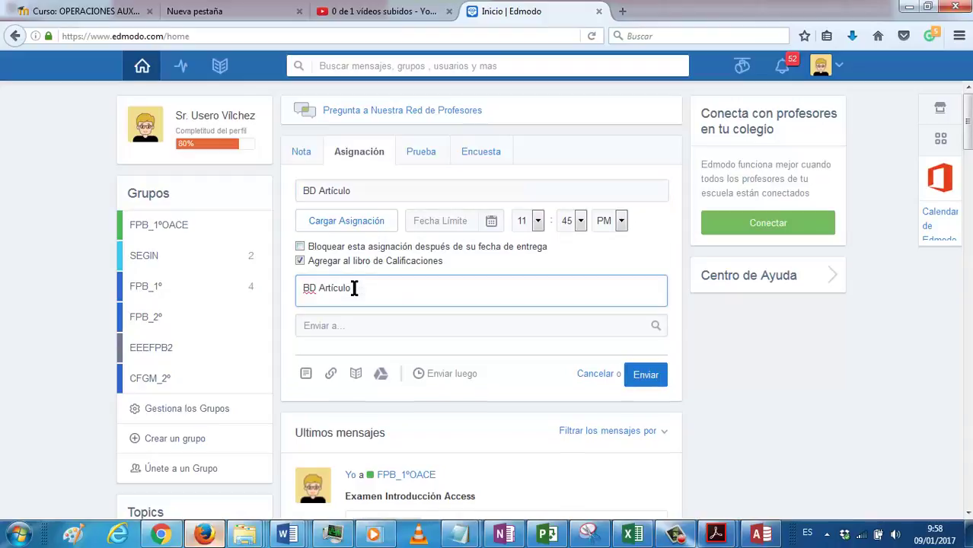
{"action": "key", "text": "Return"}
{"action": "type", "text": "Cristina"}
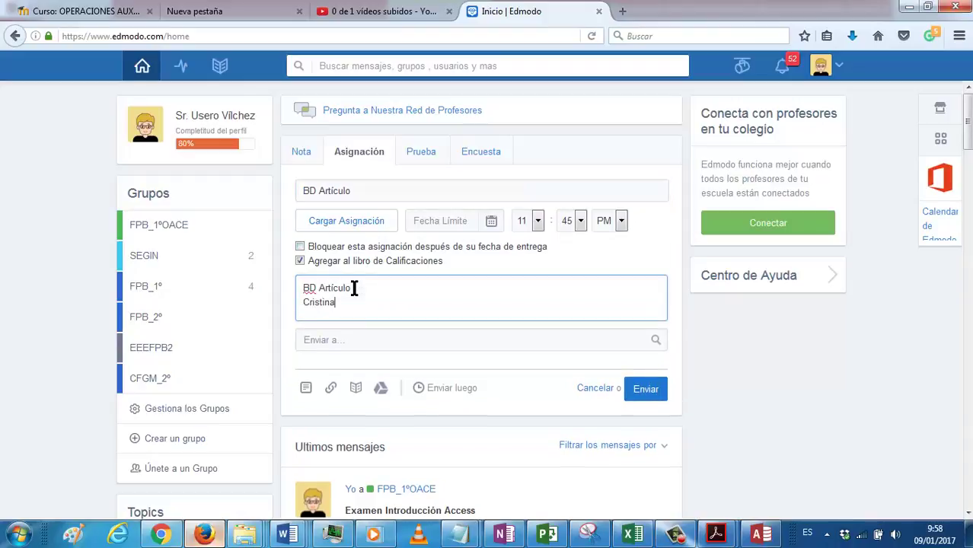
{"action": "type", "text": " - Medicinas"}
{"action": "key", "text": "Return"}
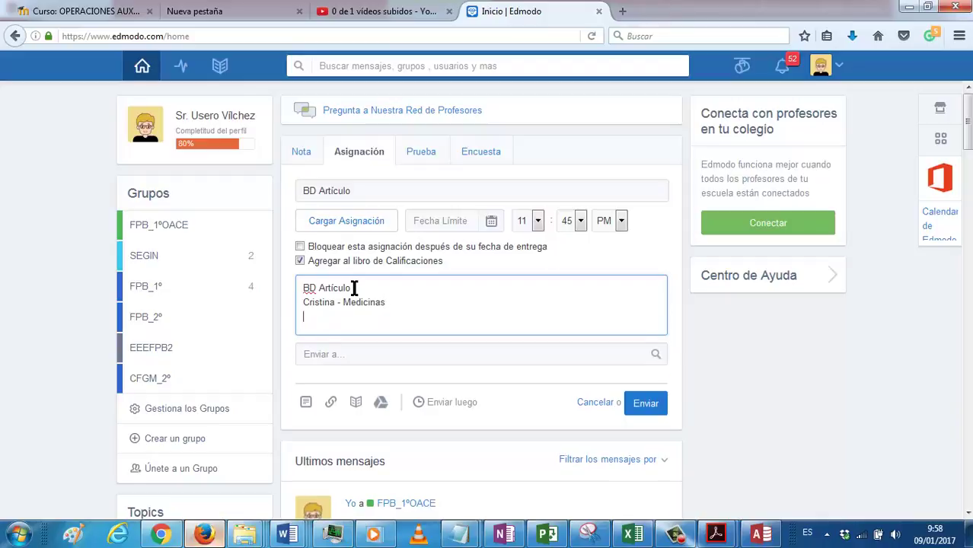
- Add a description line with the second student's name and the topic "Carrefour", and make the heading "BD Artículos"
{"action": "type", "text": "Iván - Co"}
{"action": "key", "text": "BackSpace"}
{"action": "key", "text": "BackSpace"}
{"action": "type", "text": "lo:"}
{"action": "type", "text": "rrefo"}
{"action": "type", "text": "ur"}
{"action": "key", "text": "Return"}
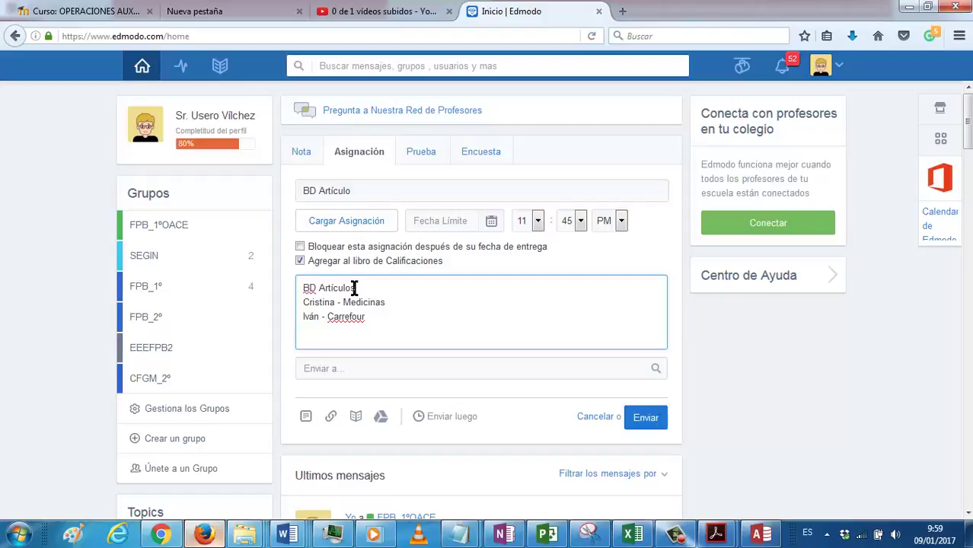
- Add a description line with the third student's name and the topic "Comida"
{"action": "double_click", "coordinate": [365, 302]}
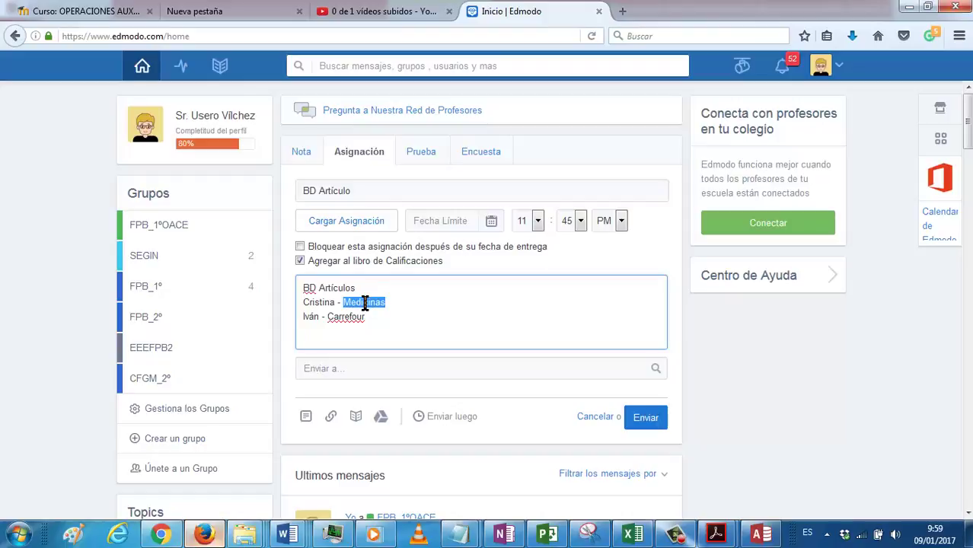
{"action": "type", "text": "Mo"}
{"action": "key", "text": "ctrl+z"}
{"action": "key", "text": "ctrl+End"}
{"action": "type", "text": "Moisés "}
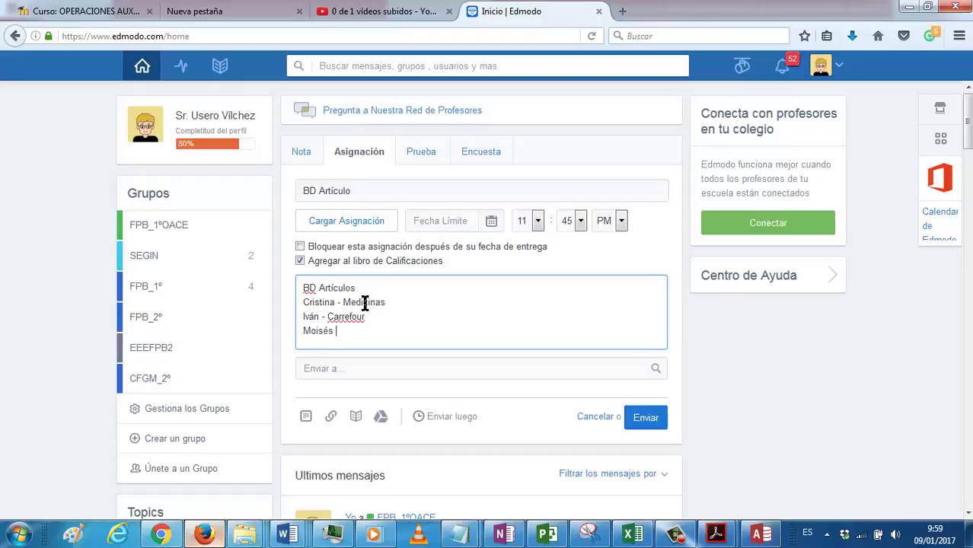
{"action": "type", "text": "-"}
{"action": "type", "text": "Comida"}
{"action": "key", "text": "Return"}
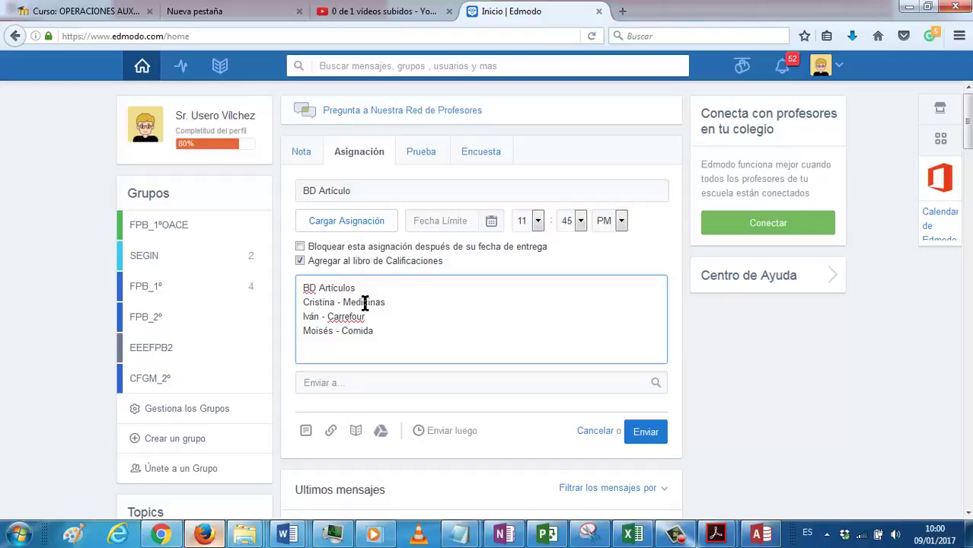
- Add a description line with the fourth student's name and the topic "Actores y actrices"
{"action": "type", "text": "David -"}
{"action": "type", "text": "Actores y"}
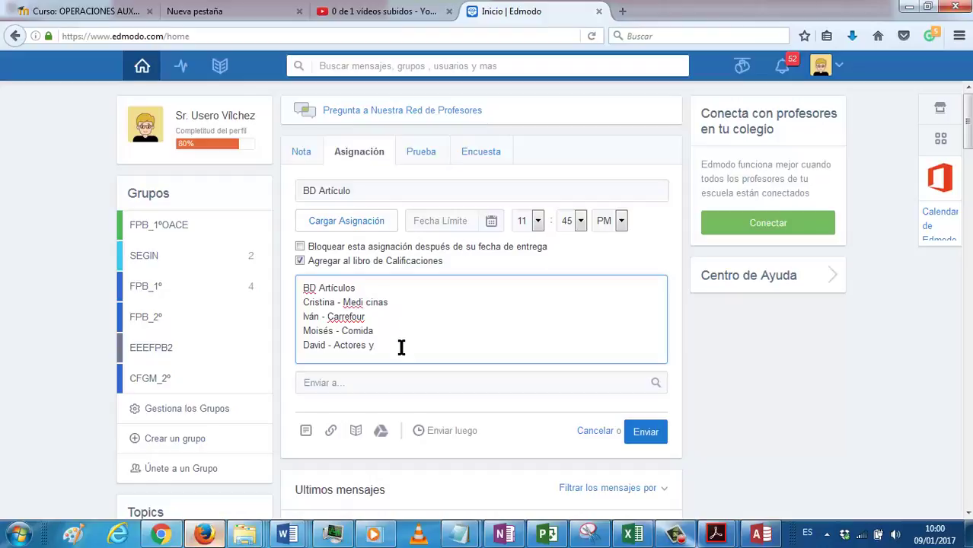
{"action": "type", "text": " actrices"}
{"action": "key", "text": "Return"}
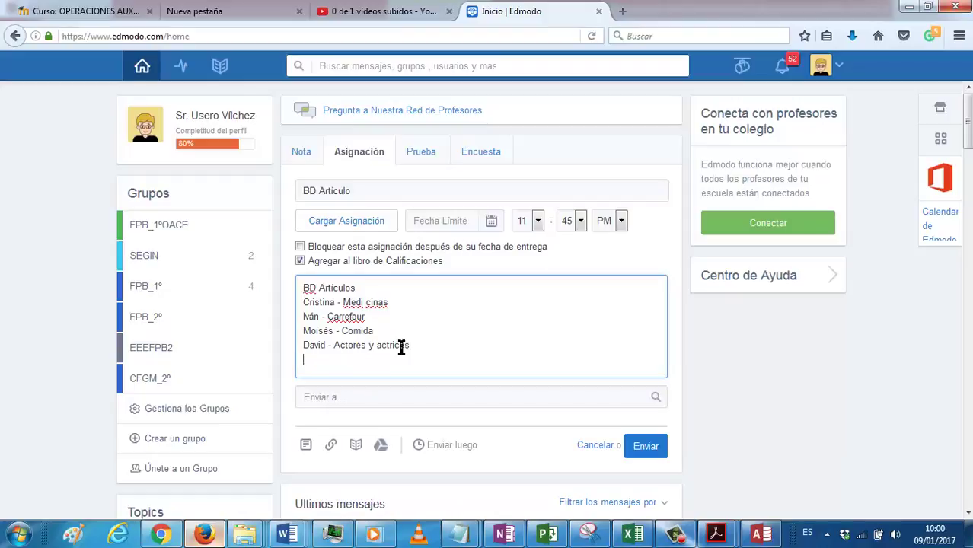
- Add description lines for three more students with the topics "Decathlon", "Material para entrenar" and "Día"
{"action": "type", "text": "Carlos - Decathlon"}
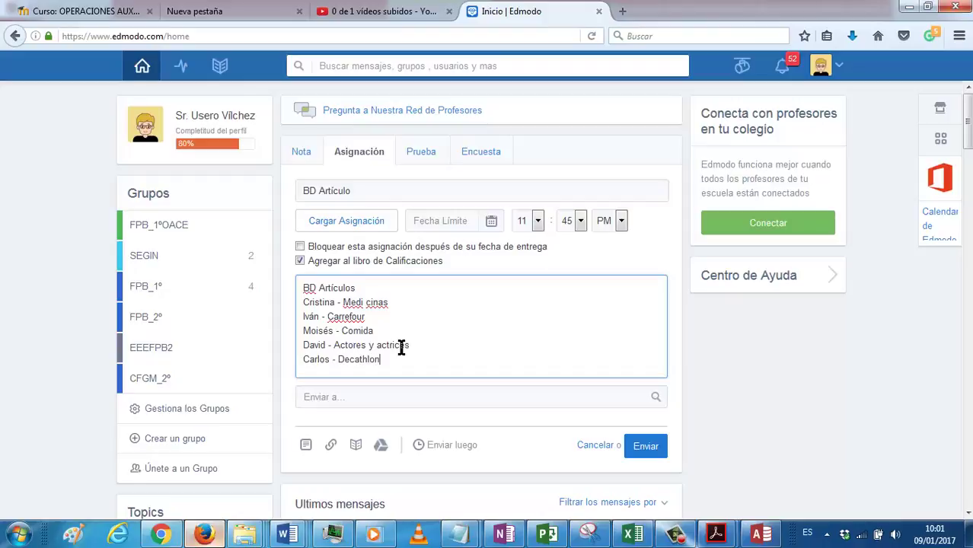
{"action": "key", "text": "Return"}
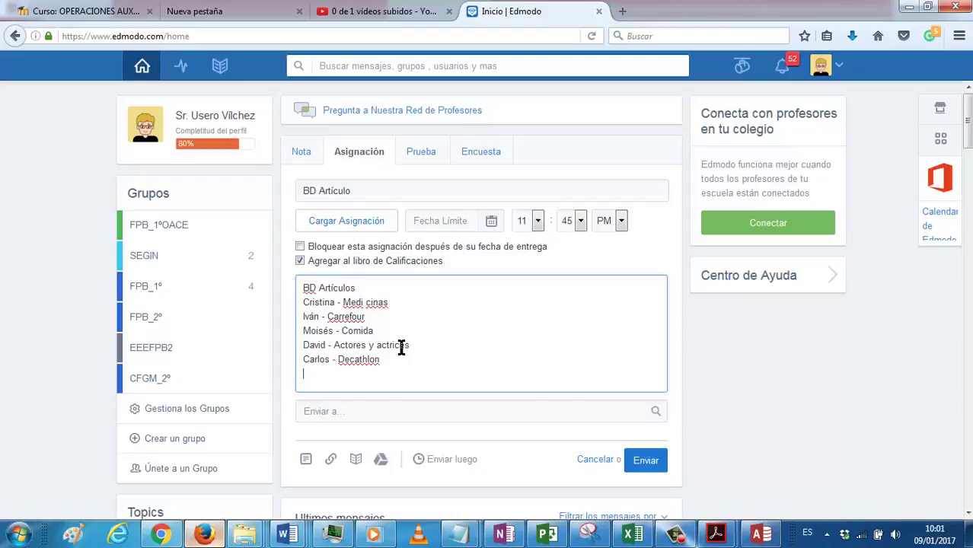
{"action": "type", "text": "Óscar - Material para entrenar"}
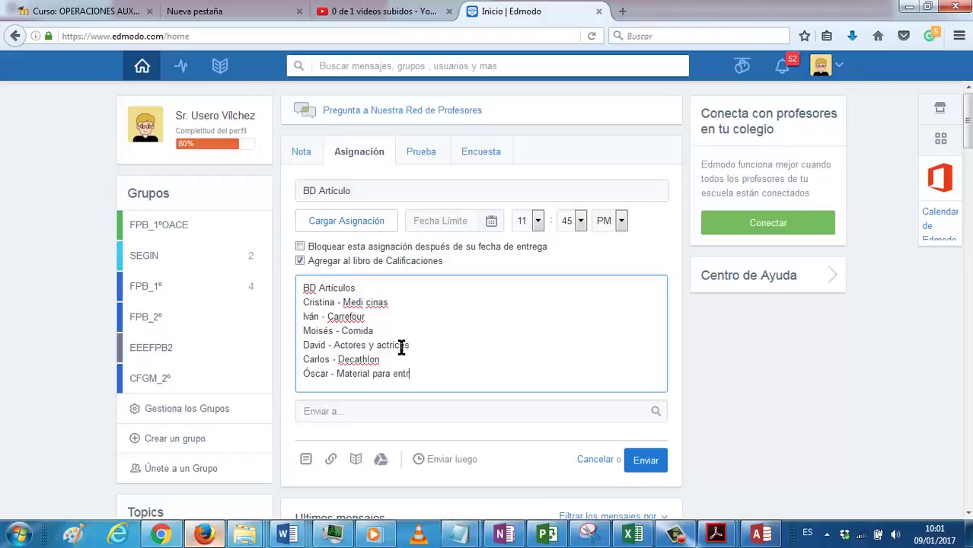
{"action": "key", "text": "Return"}
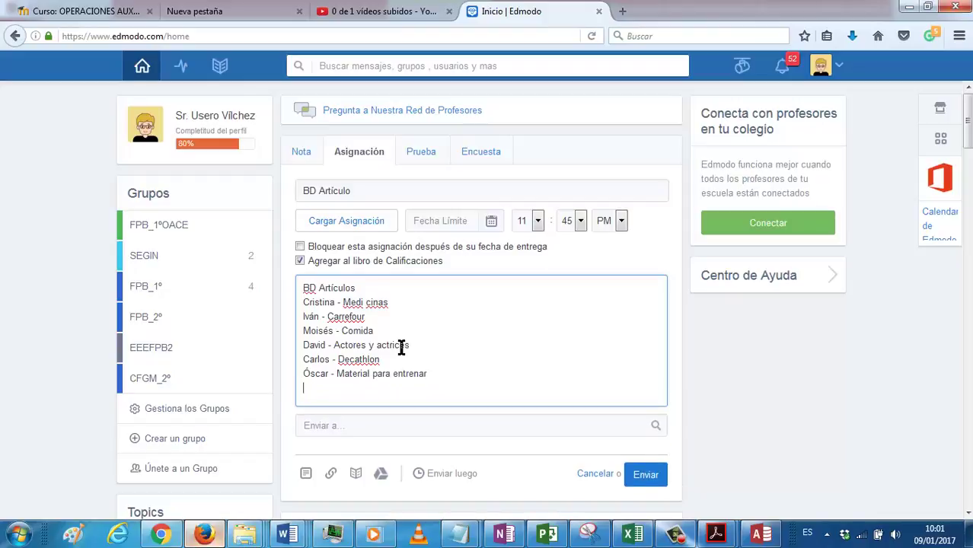
{"action": "type", "text": "Pedro - Día"}
{"action": "key", "text": "Return"}
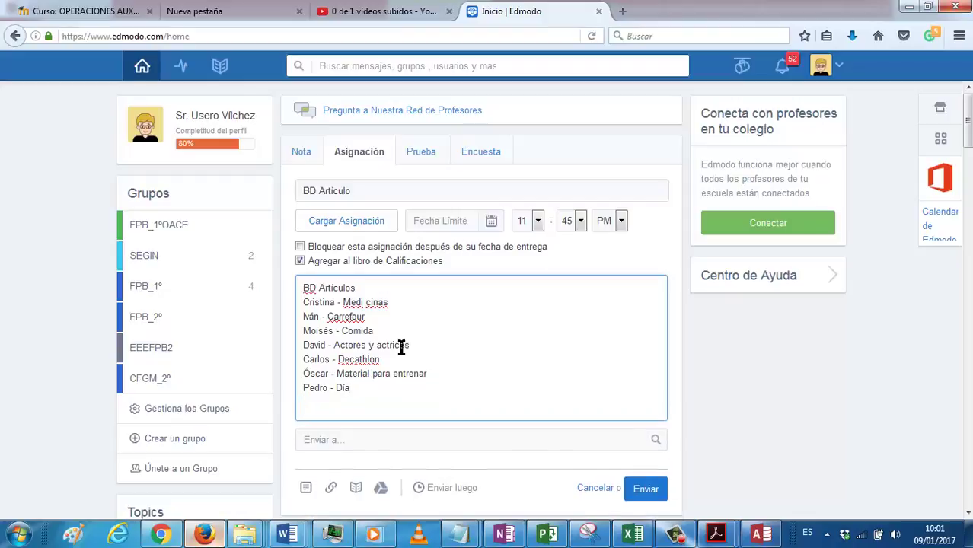
- Remove the stray space inside "Medicinas" and replace the second student's topic with "MediaMarkt"
{"action": "left_click", "coordinate": [365, 301]}
{"action": "key", "text": "BackSpace"}
{"action": "left_click_drag", "start_coordinate": [366, 317], "coordinate": [330, 318]}
{"action": "type", "text": "MediaMarkt"}
- Begin a new line at the end of the description with the eighth student's name followed by a dash
{"action": "key", "text": "Down"}
{"action": "key", "text": "Down"}
{"action": "key", "text": "Down"}
{"action": "key", "text": "Down"}
{"action": "key", "text": "Down"}
{"action": "key", "text": "Return"}
{"action": "type", "text": "Zahira -"}
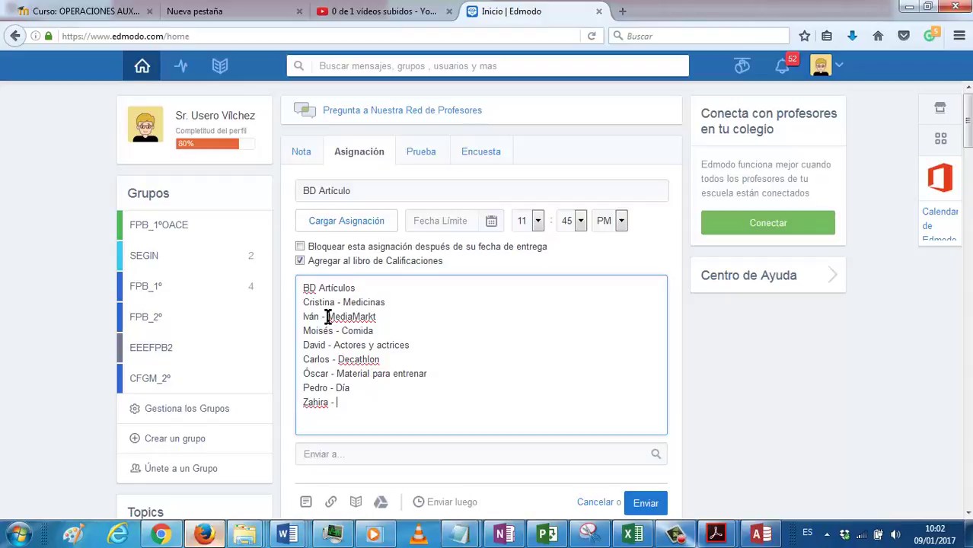
{"action": "type", "text": "Sex shop"}
{"action": "key", "text": "BackSpace"}
{"action": "key", "text": "BackSpace"}
{"action": "key", "text": "BackSpace"}
{"action": "key", "text": "BackSpace"}
{"action": "key", "text": "BackSpace"}
{"action": "key", "text": "BackSpace"}
{"action": "key", "text": "BackSpace"}
{"action": "key", "text": "BackSpace"}
- Exclude the assignment from the gradebook and complete the description list with "Primark" for the eighth student and "Game" for a ninth
{"action": "left_click", "coordinate": [338, 260]}
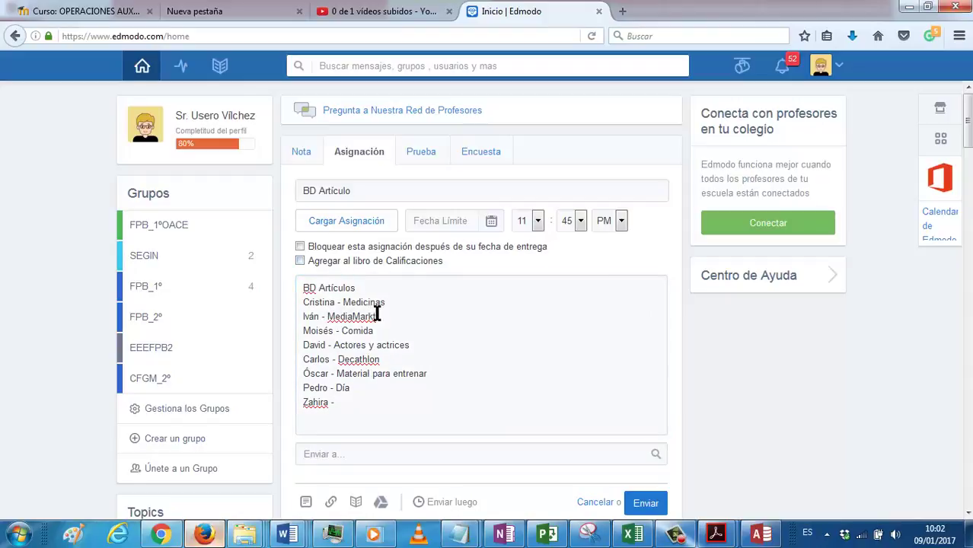
{"action": "left_click", "coordinate": [371, 402]}
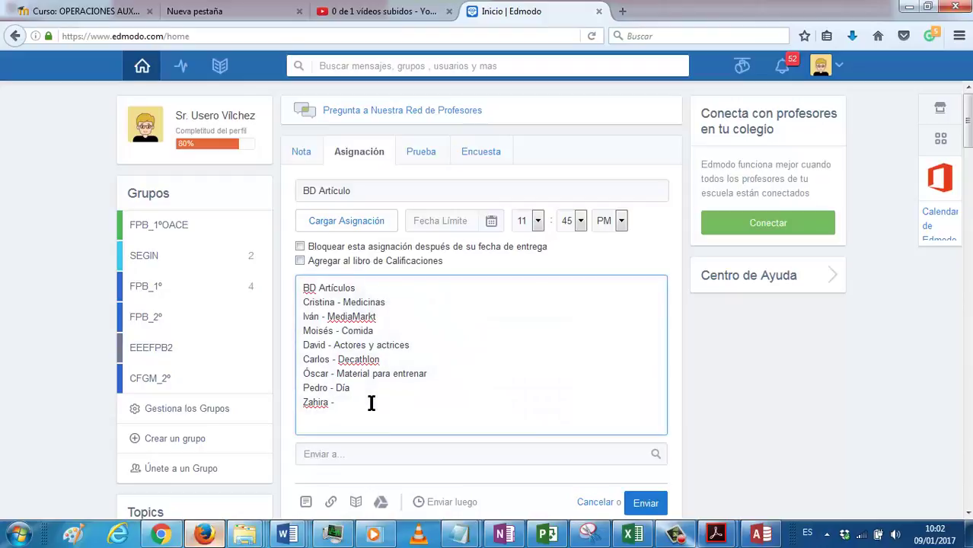
{"action": "type", "text": "Primark"}
{"action": "key", "text": "Return"}
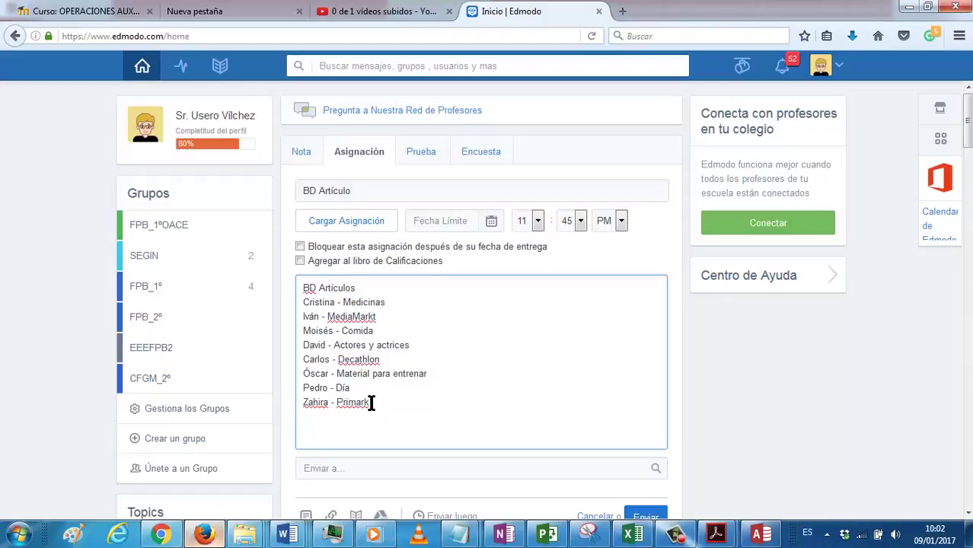
{"action": "type", "text": "Jesús -"}
{"action": "type", "text": "Game"}
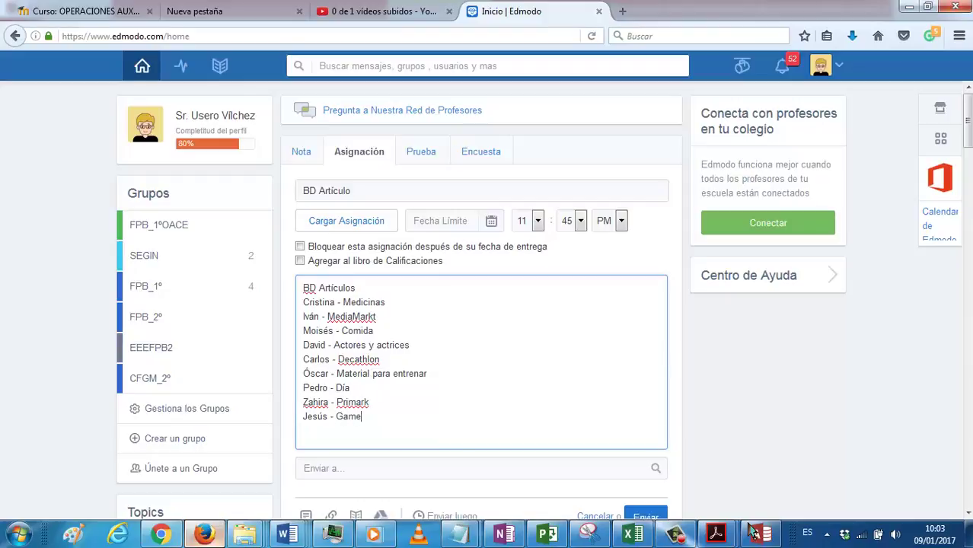
- Switch to Access and examine the field properties of CodigoMedicina, NombreMedicina and PrecioMedicina in the Medicina table's design, returning to the datasheet
{"action": "left_click", "coordinate": [760, 534]}
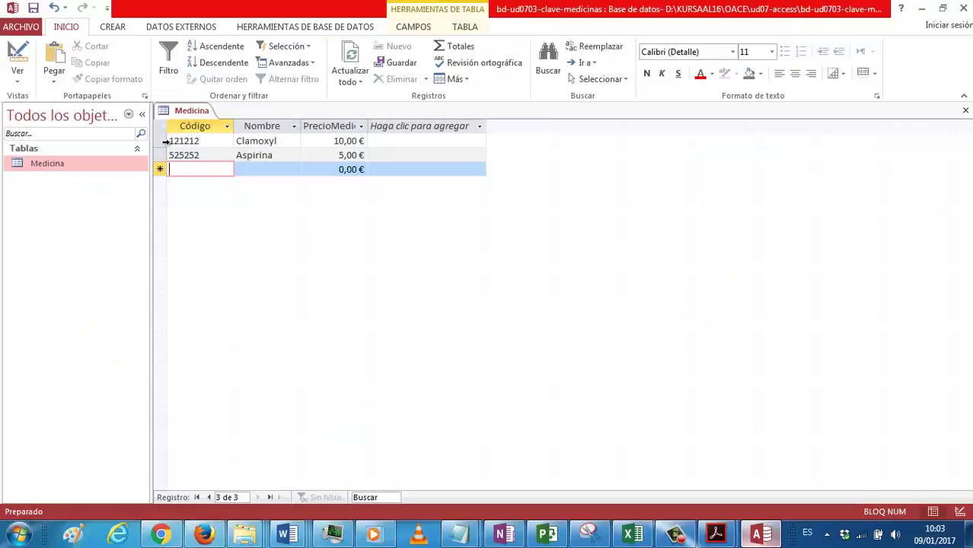
{"action": "left_click", "coordinate": [18, 79]}
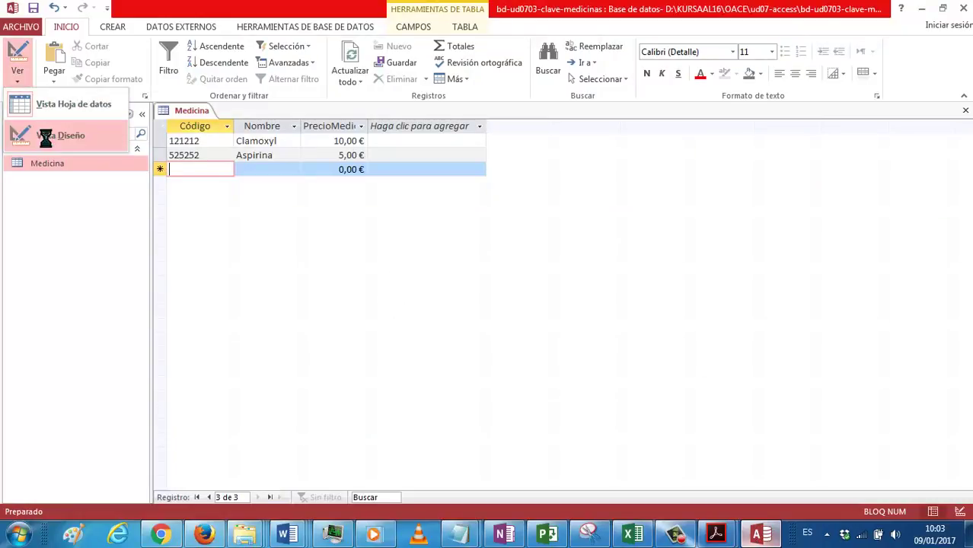
{"action": "left_click", "coordinate": [42, 134]}
{"action": "left_click", "coordinate": [223, 155]}
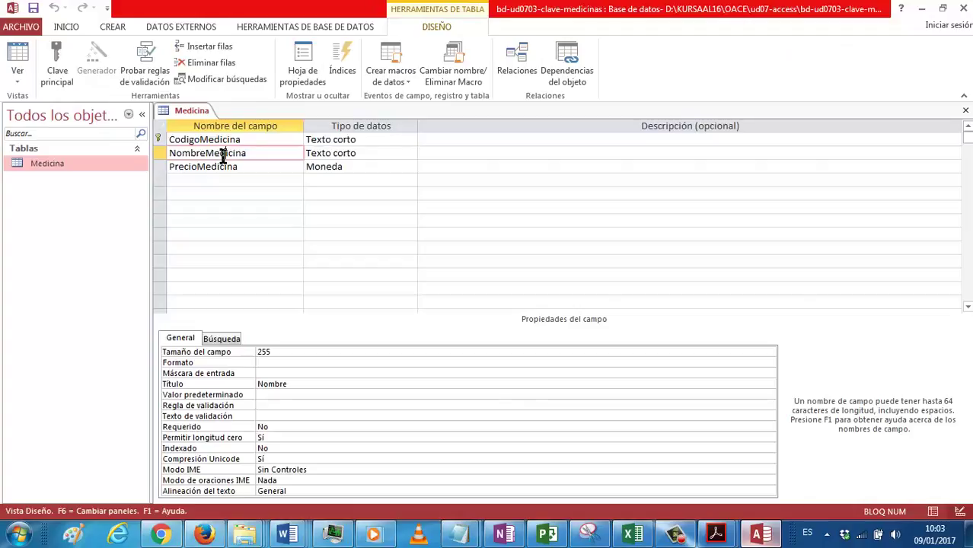
{"action": "left_click", "coordinate": [226, 138]}
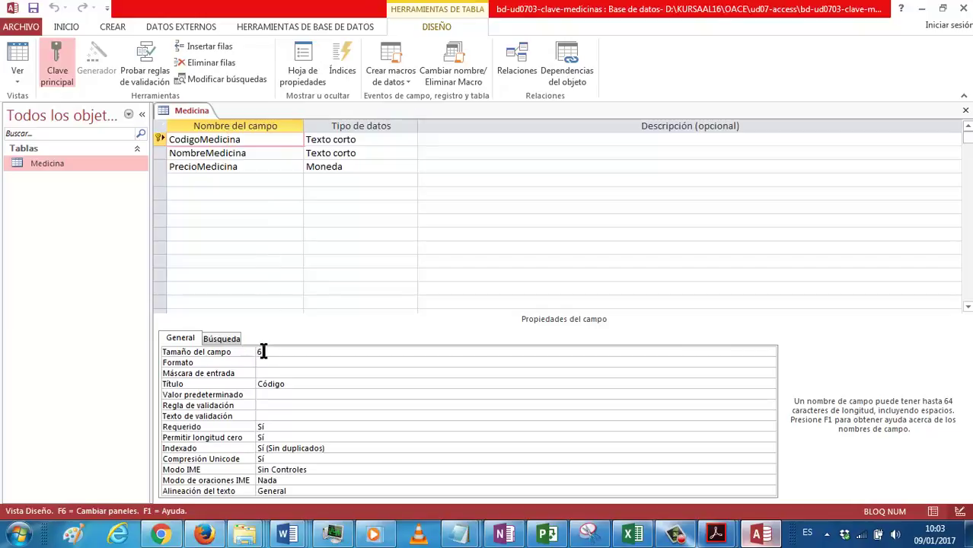
{"action": "left_click", "coordinate": [222, 152]}
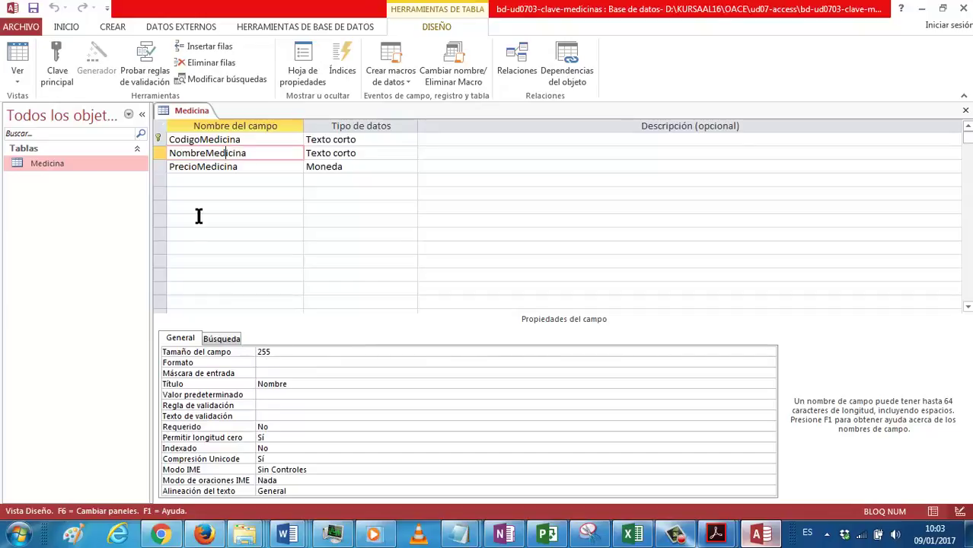
{"action": "left_click", "coordinate": [211, 166]}
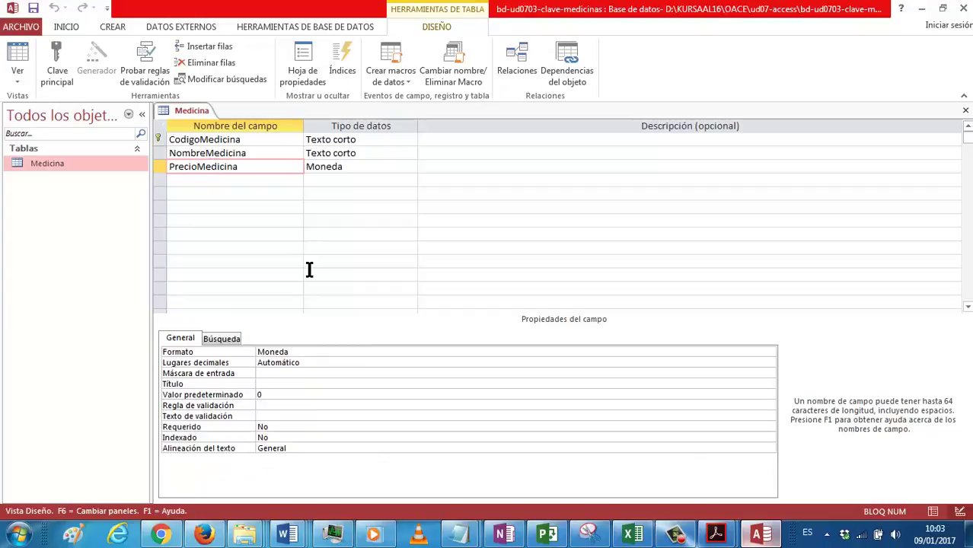
{"action": "left_click", "coordinate": [28, 57]}
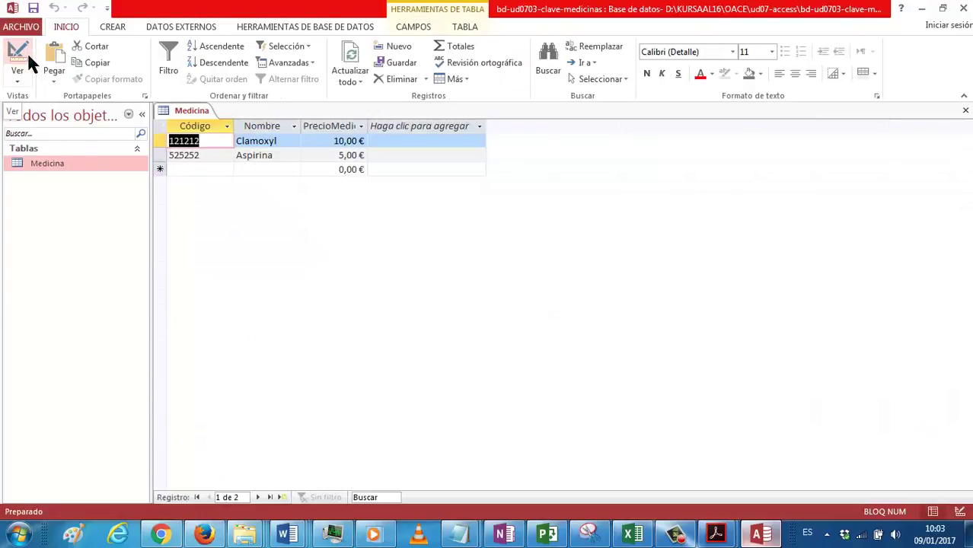
{"action": "left_click", "coordinate": [694, 538]}
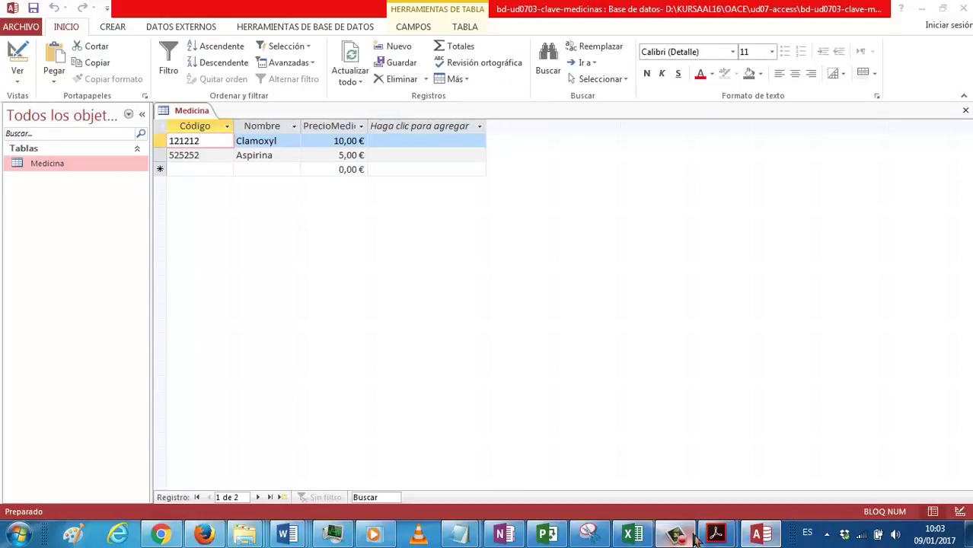